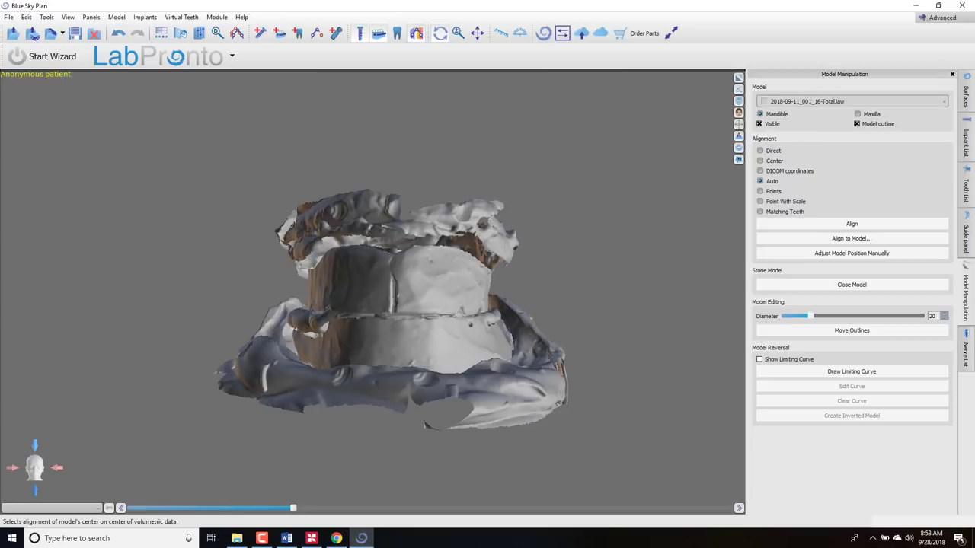
Make the green UpperJaw and blue LowerJaw scans visible alongside the grey TotalJaw scan.
left_click(966, 95)
left_click(881, 129)
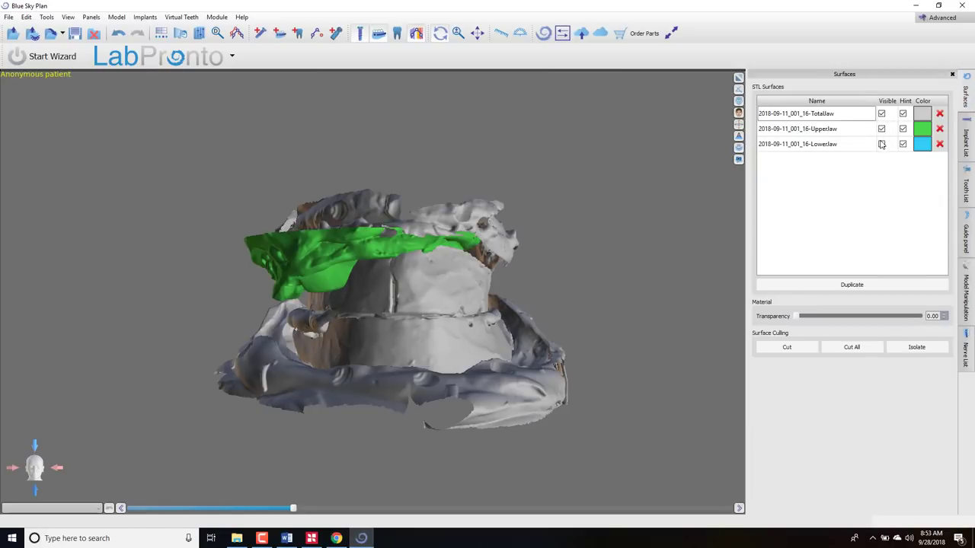
left_click(881, 144)
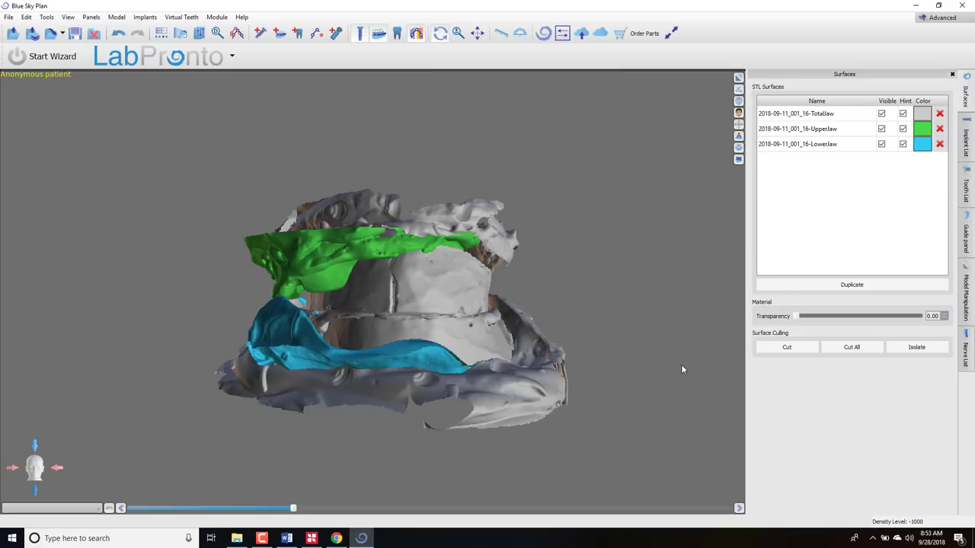
left_click(967, 298)
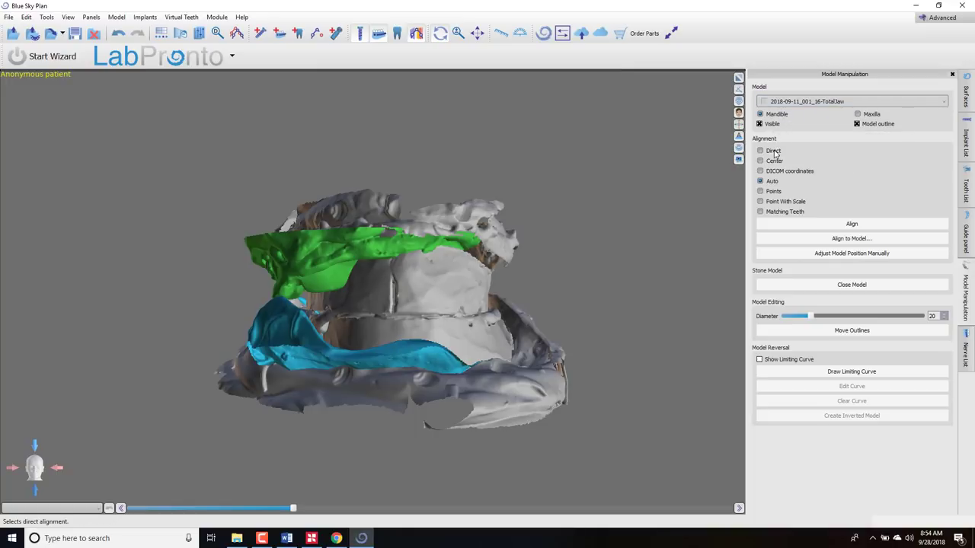
Set the UpperJaw scan as Maxilla and align it to the TotalJaw model.
left_click(836, 105)
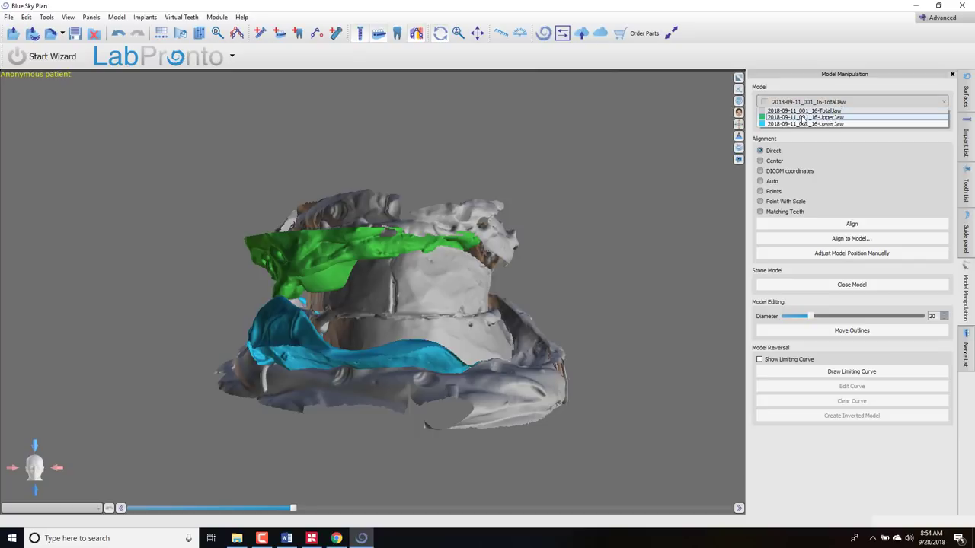
left_click(804, 118)
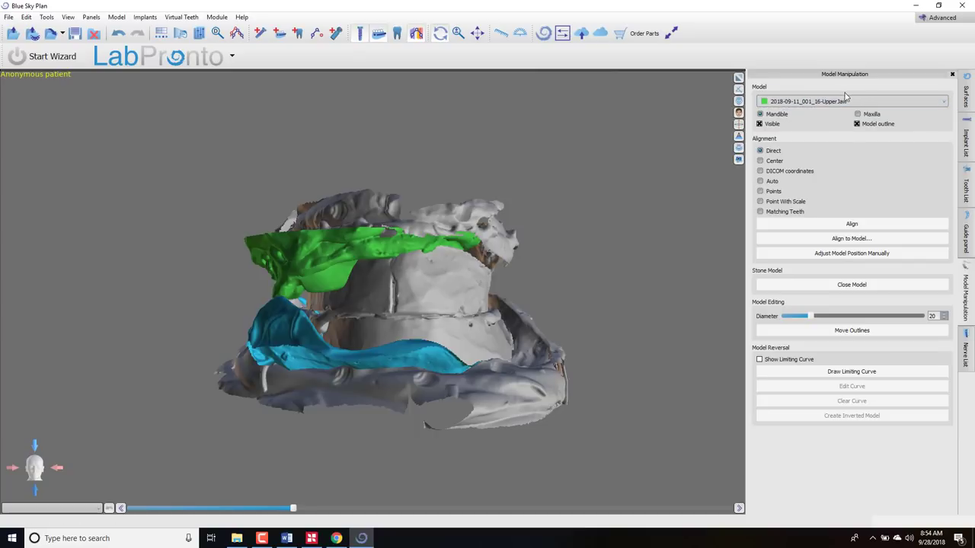
left_click(857, 114)
left_click(837, 241)
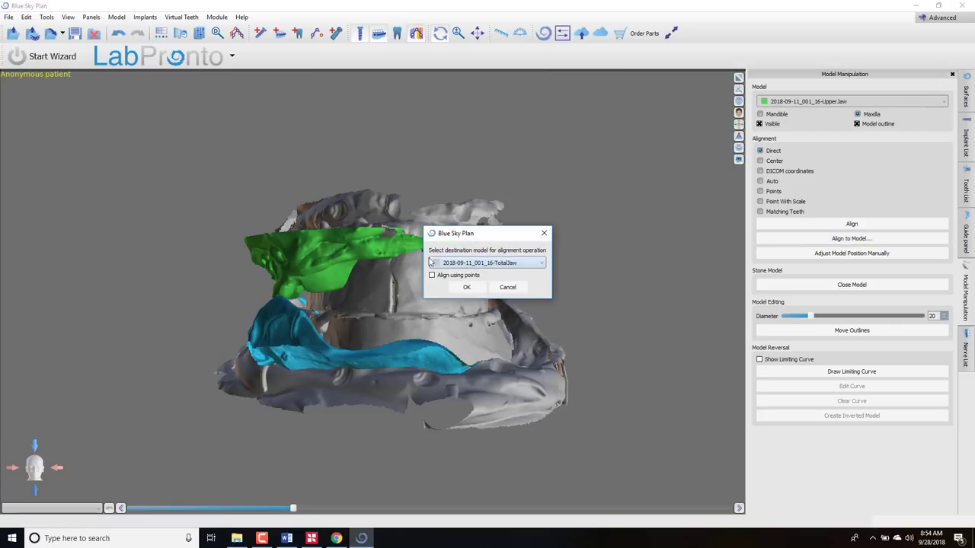
left_click(477, 289)
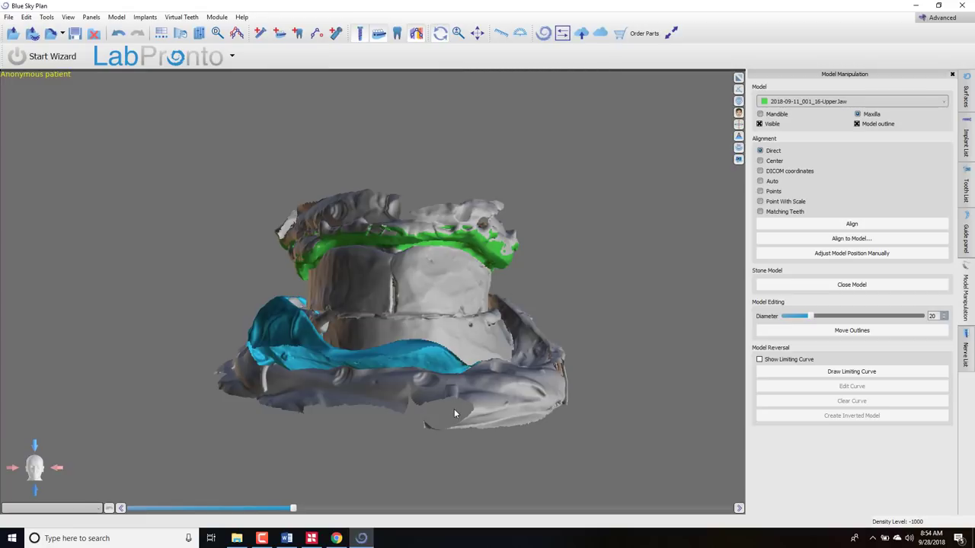
Align the LowerJaw scan to the TotalJaw model and check the fit.
left_click(851, 101)
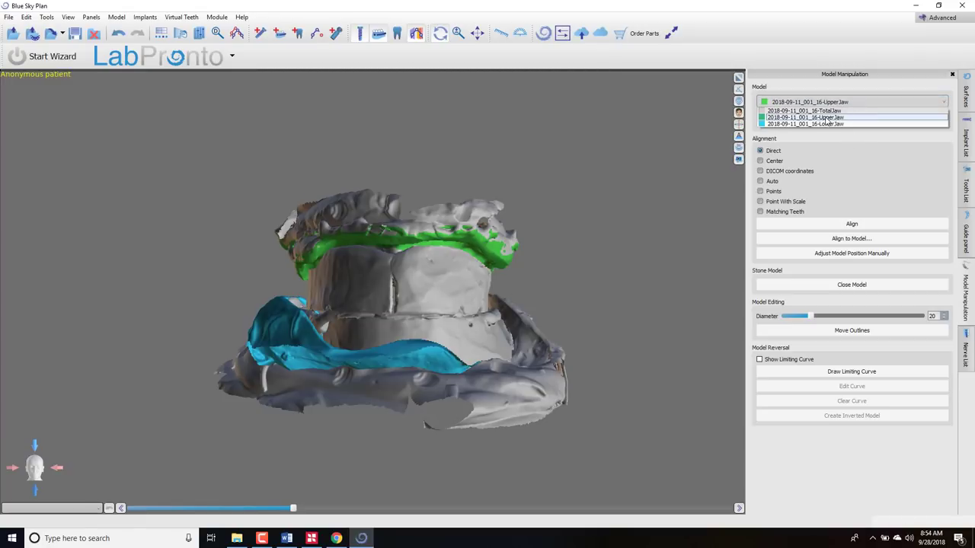
left_click(811, 123)
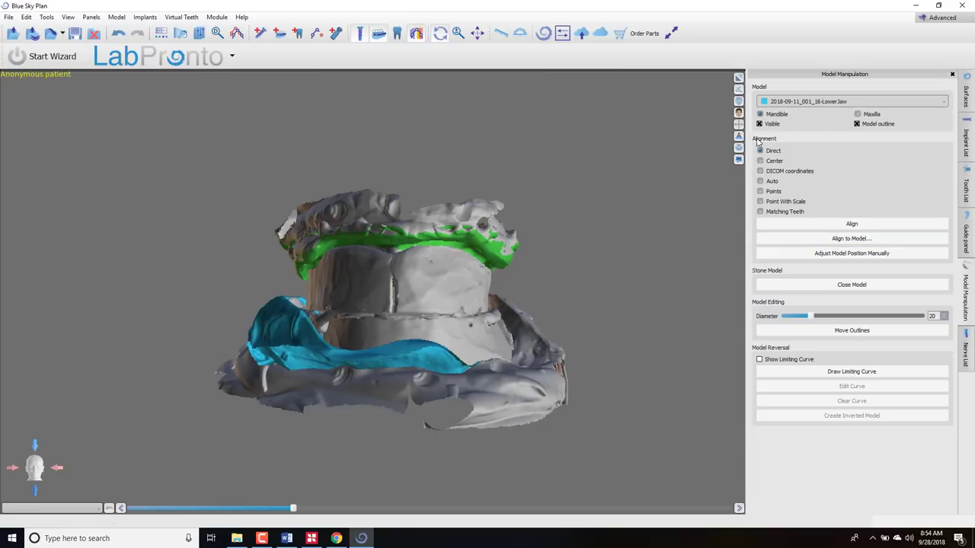
left_click(832, 239)
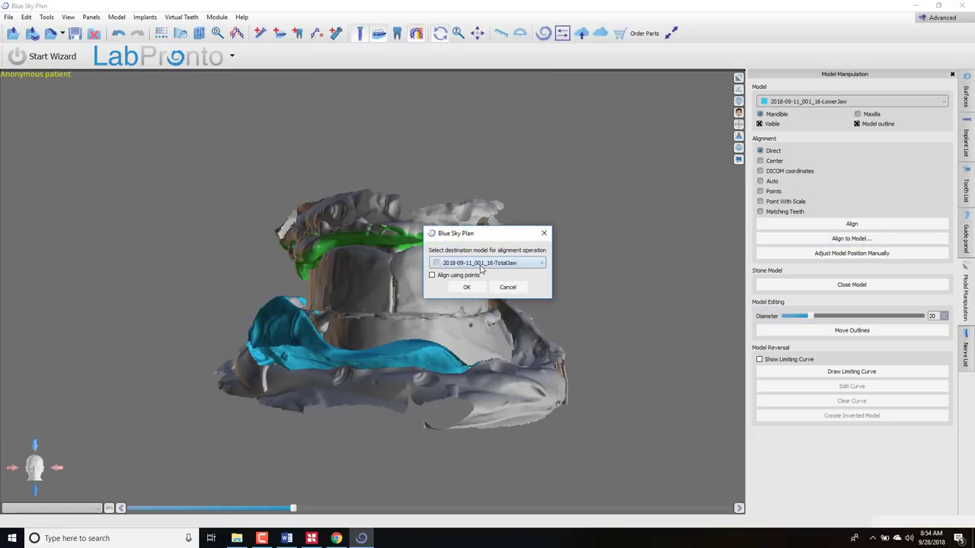
left_click(464, 288)
left_click_drag(631, 242, 564, 297)
Change the TotalJaw surface colour from grey to light yellow.
left_click(965, 95)
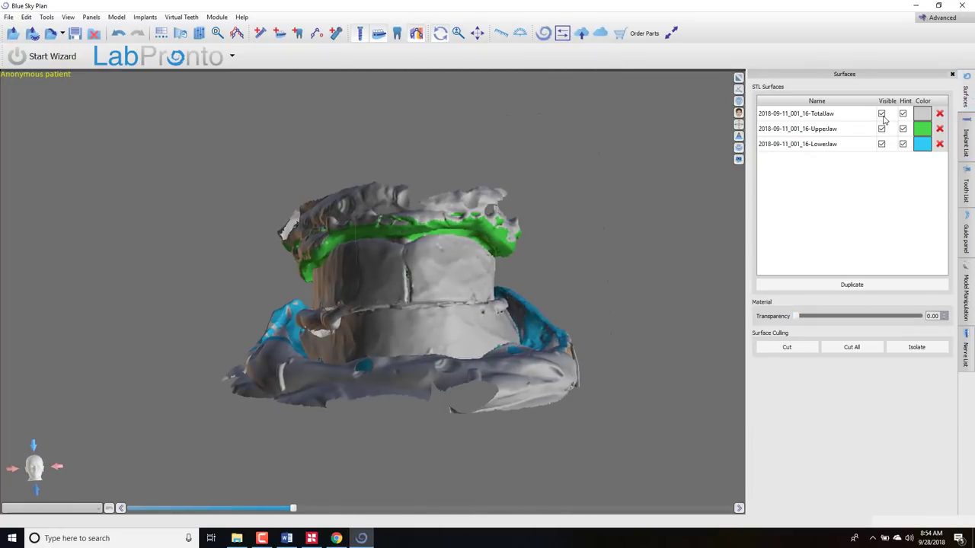
left_click(882, 114)
left_click(882, 114)
left_click(921, 114)
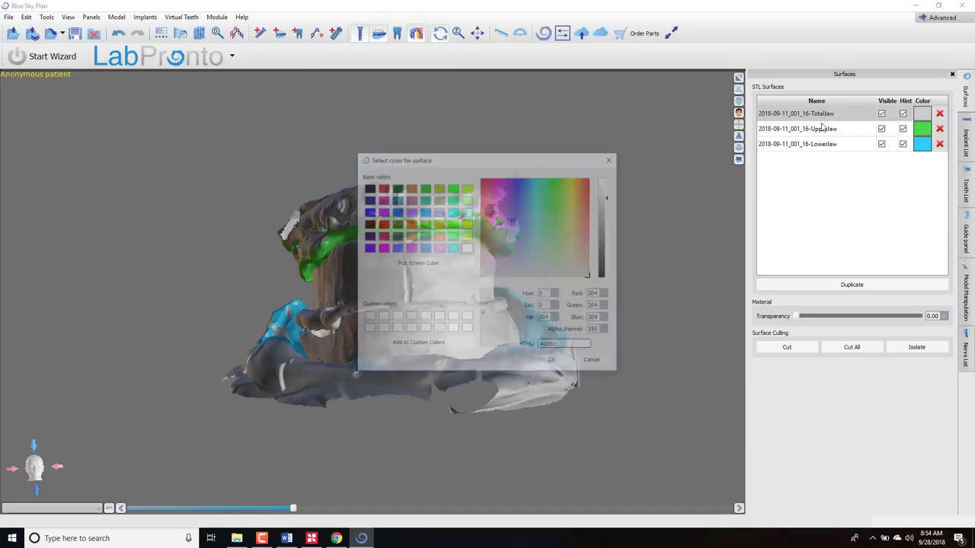
left_click(466, 235)
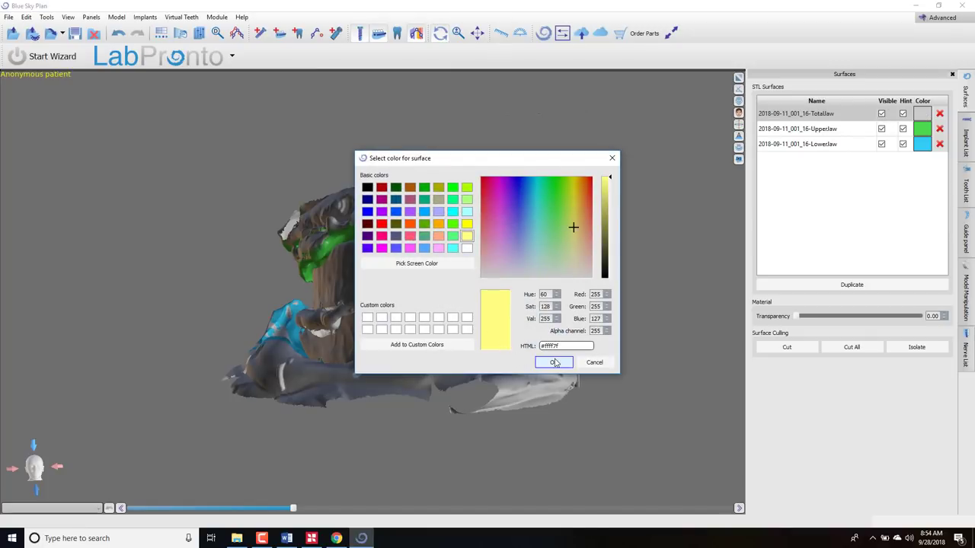
left_click(554, 361)
left_click_drag(541, 276, 436, 320)
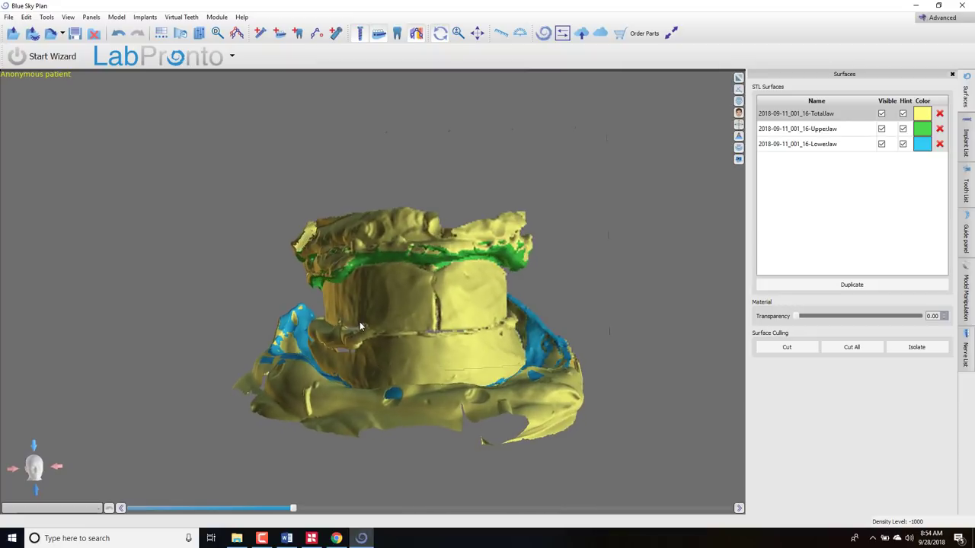
Switch to the Denture module, dismiss the beta warning, and inspect the jaw scans from several angles.
left_click(217, 17)
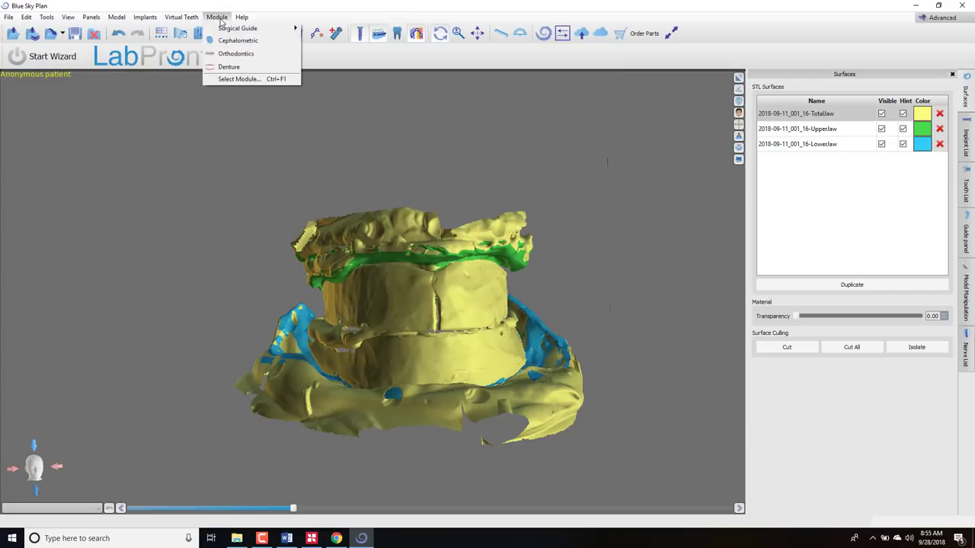
left_click(225, 68)
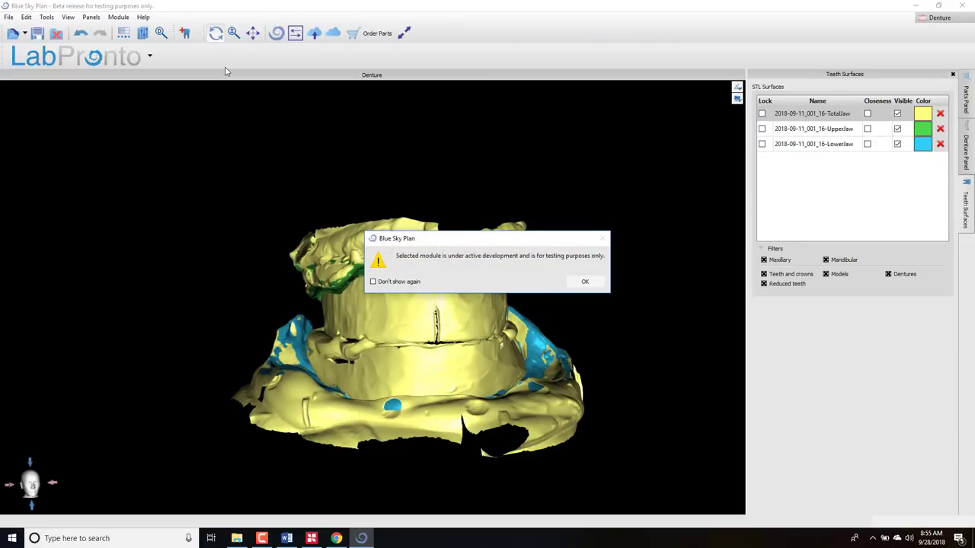
left_click(583, 283)
left_click_drag(616, 326, 594, 244)
left_click_drag(448, 138, 416, 50)
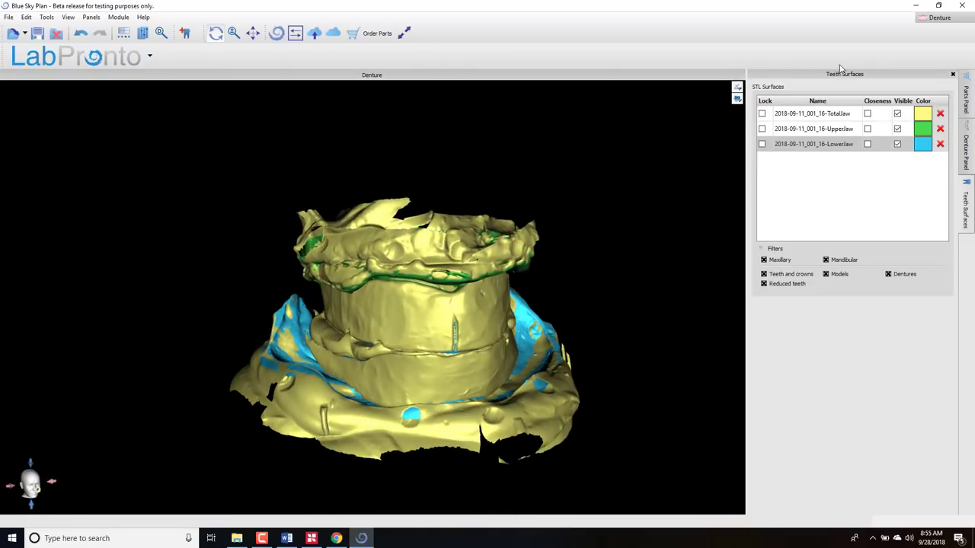
left_click_drag(496, 421, 519, 336)
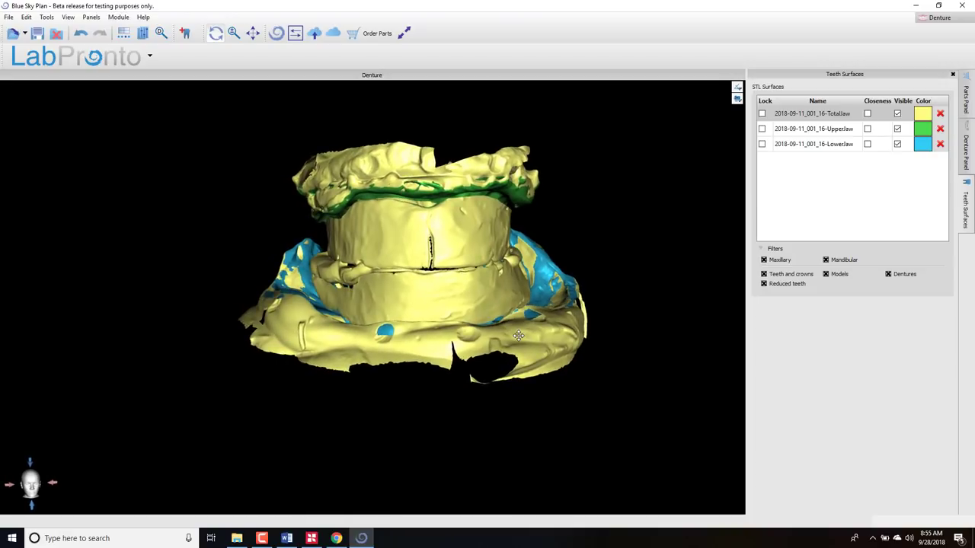
left_click_drag(456, 261, 374, 331)
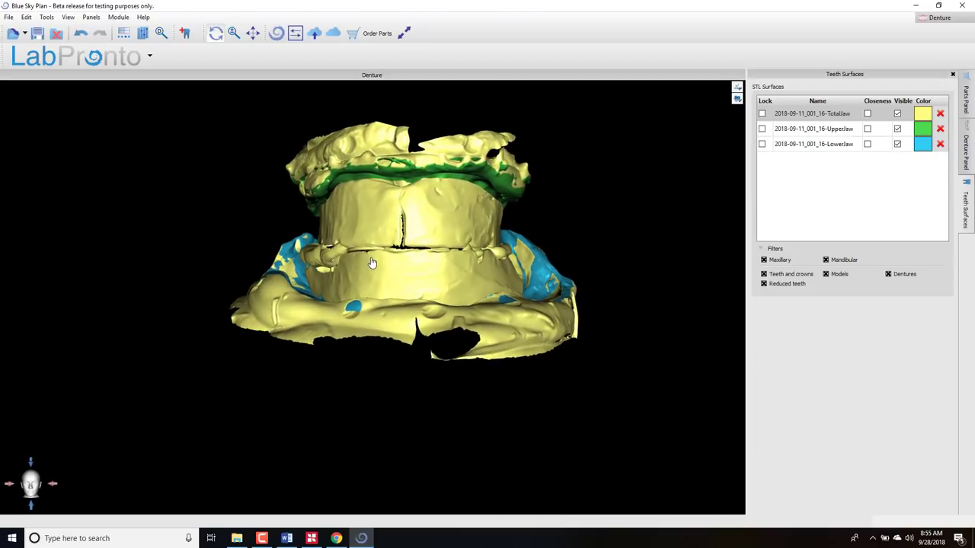
left_click_drag(461, 253, 450, 283)
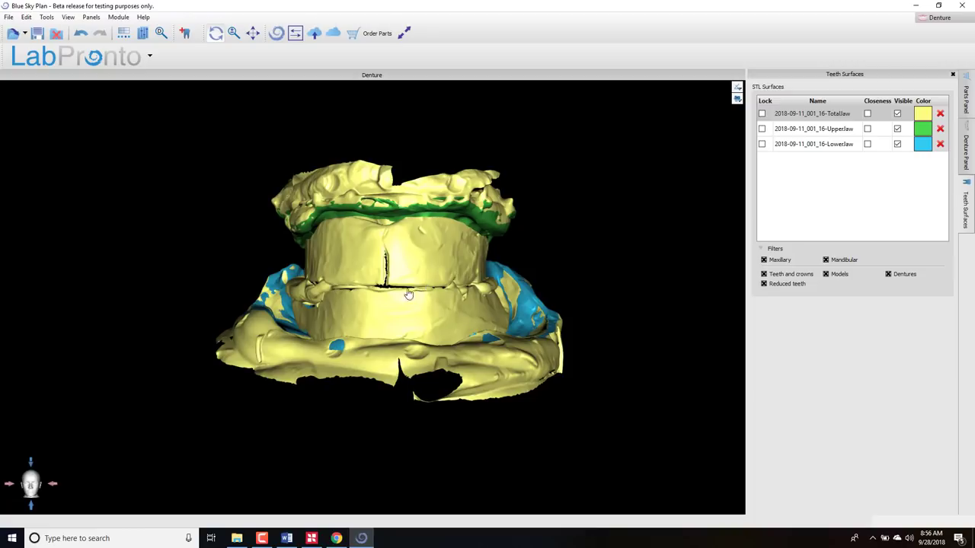
left_click_drag(329, 313, 417, 294)
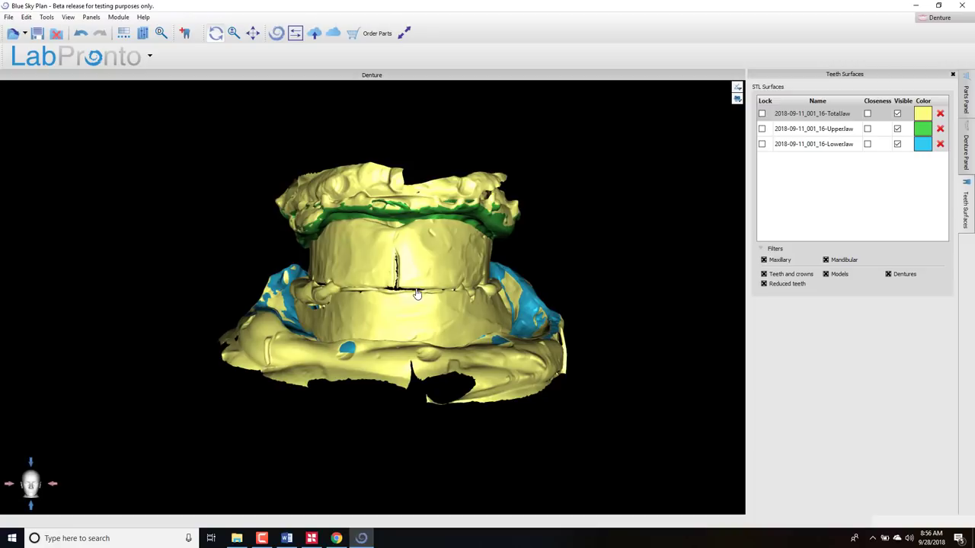
left_click_drag(417, 294, 320, 381)
Hide the yellow TotalJaw scan, leaving the upper and lower jaws shown.
left_click(898, 114)
left_click(898, 114)
left_click(764, 226)
left_click_drag(625, 320, 575, 350)
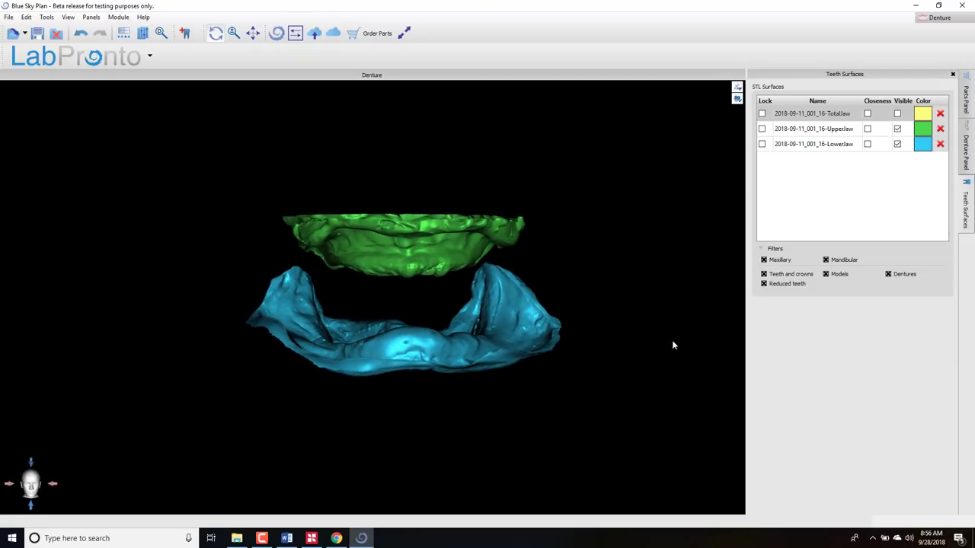
In Add New Tooth, choose Physical teeth sets and the Final Positions T11, L7, 34U, 34L set.
left_click(186, 34)
left_click(396, 153)
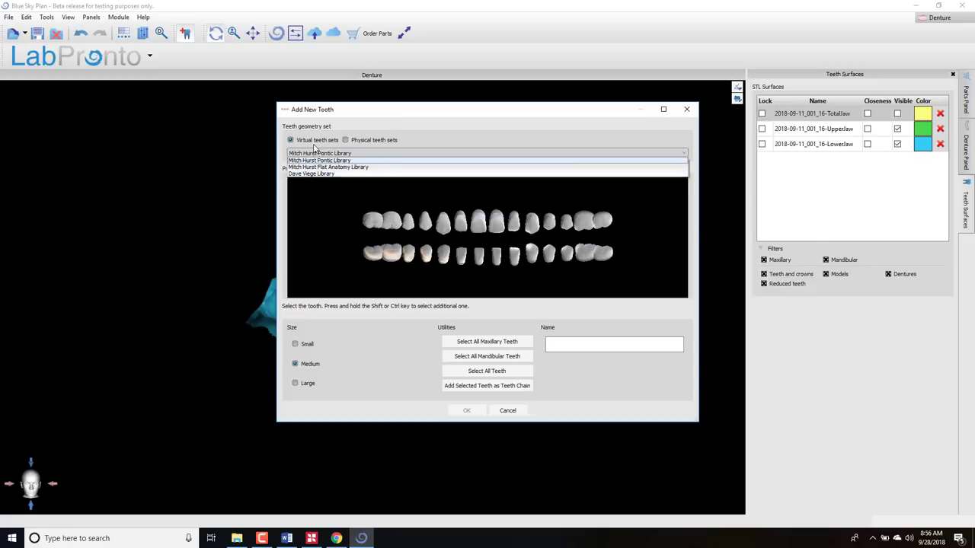
left_click(352, 140)
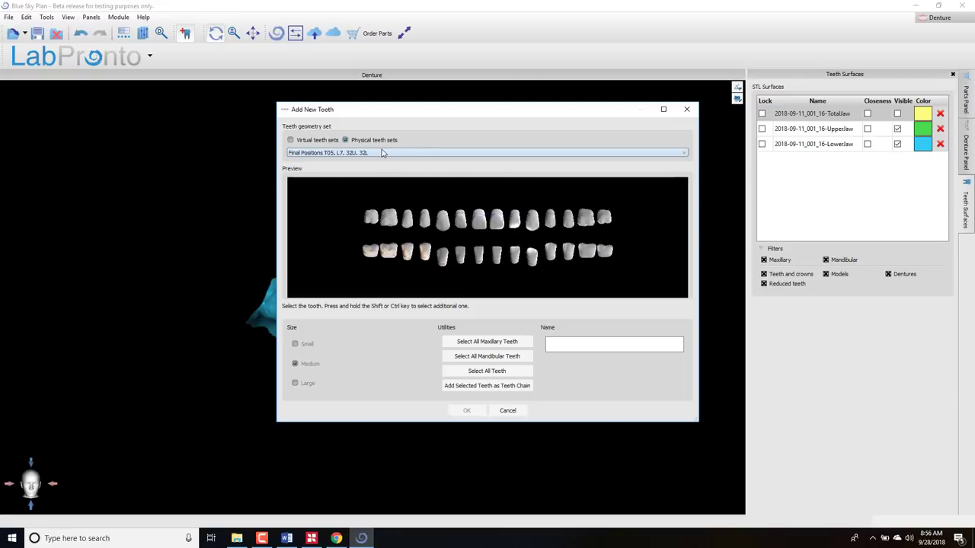
left_click(380, 155)
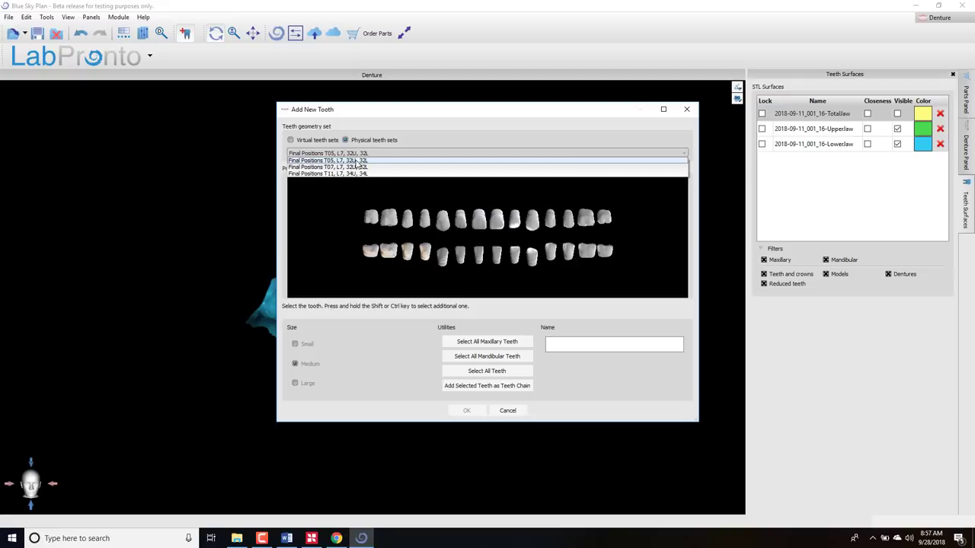
left_click(356, 161)
left_click(346, 155)
left_click(336, 162)
left_click(335, 155)
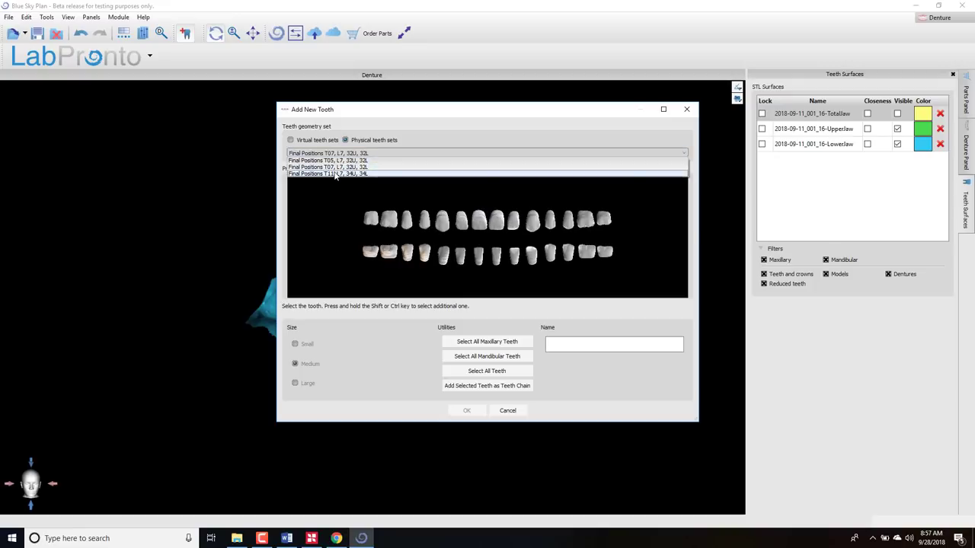
left_click(334, 175)
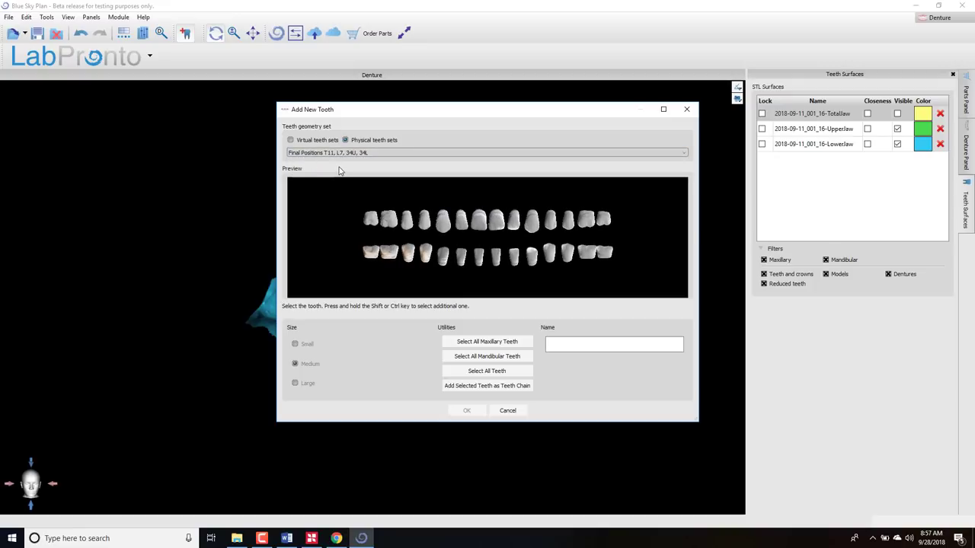